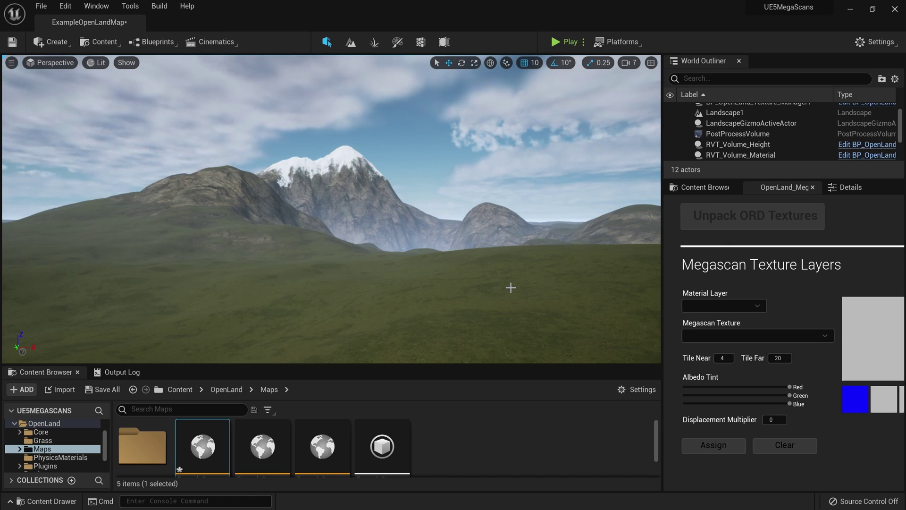
Turn the viewport view slightly across the OpenLand landscape toward the sandy strip.
right_drag(511, 288, 437, 288)
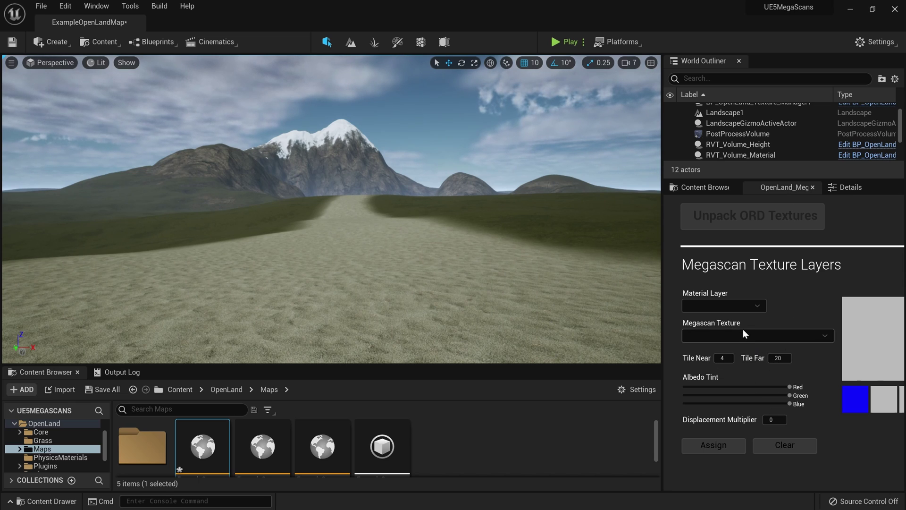
Select the Sand material layer and pick Mossy_Stone_Floor_veilfjxn as its Megascan texture.
click(743, 307)
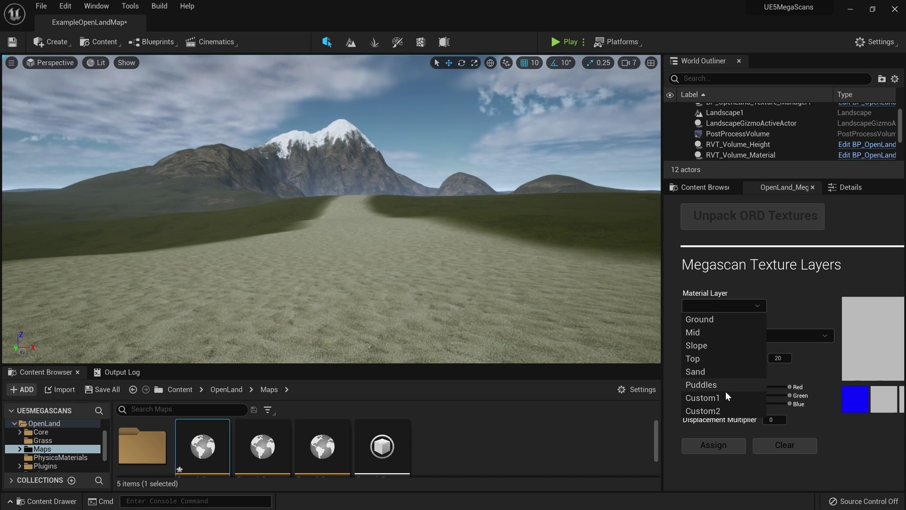
click(714, 371)
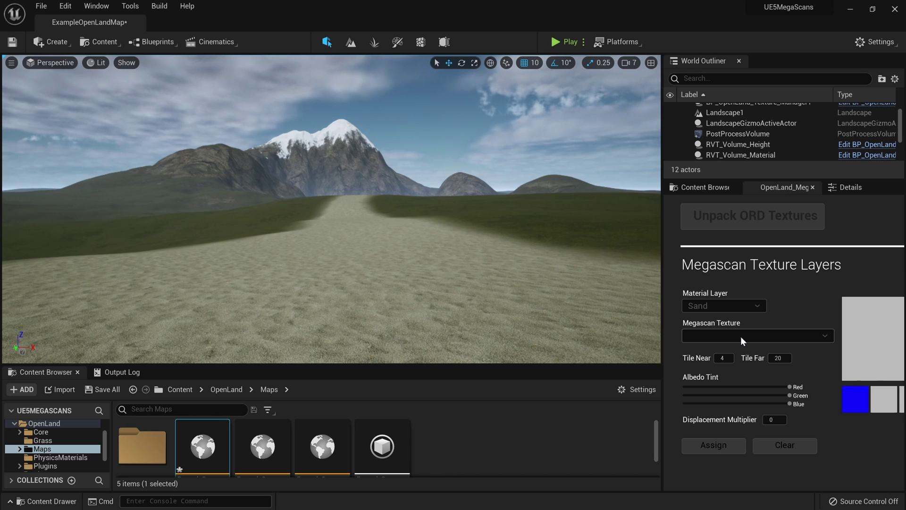
click(741, 336)
click(736, 350)
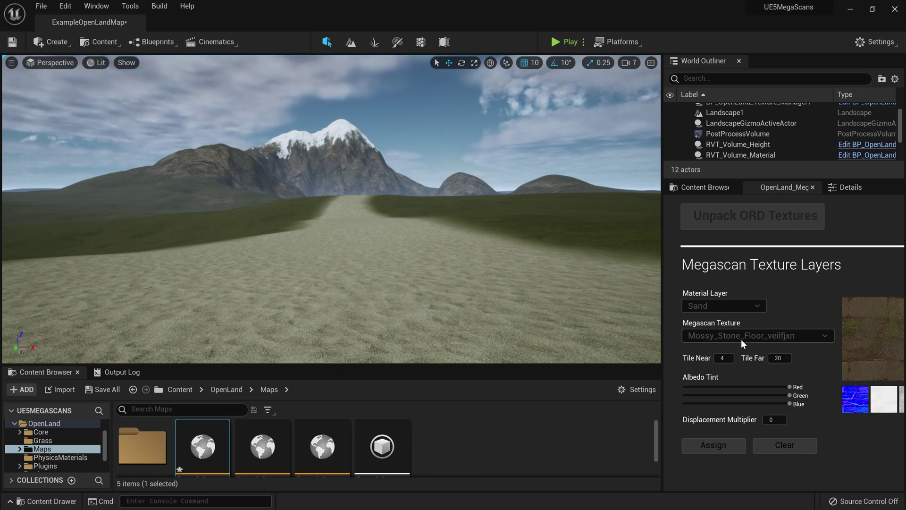
Reselect Mossy_Stone_Floor_veilfjxn, assign it to the Sand layer, and start a play test.
click(741, 339)
click(741, 339)
click(740, 341)
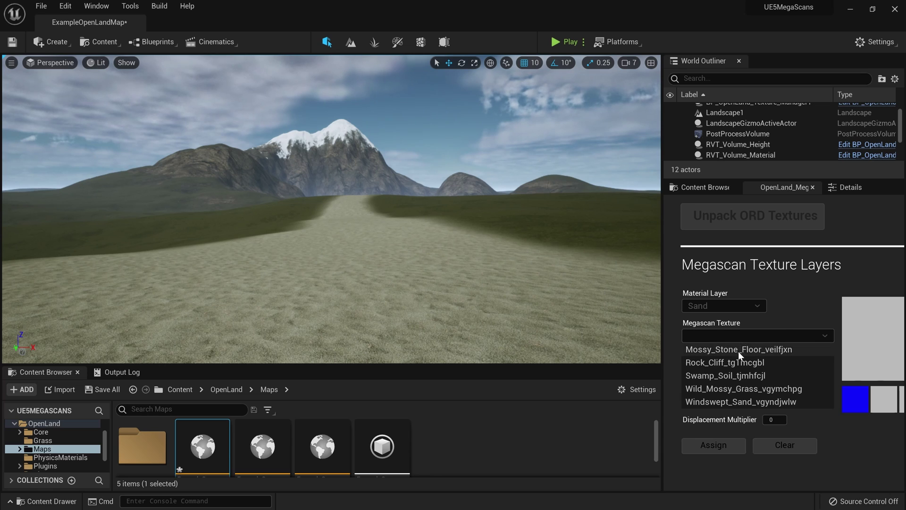
click(739, 352)
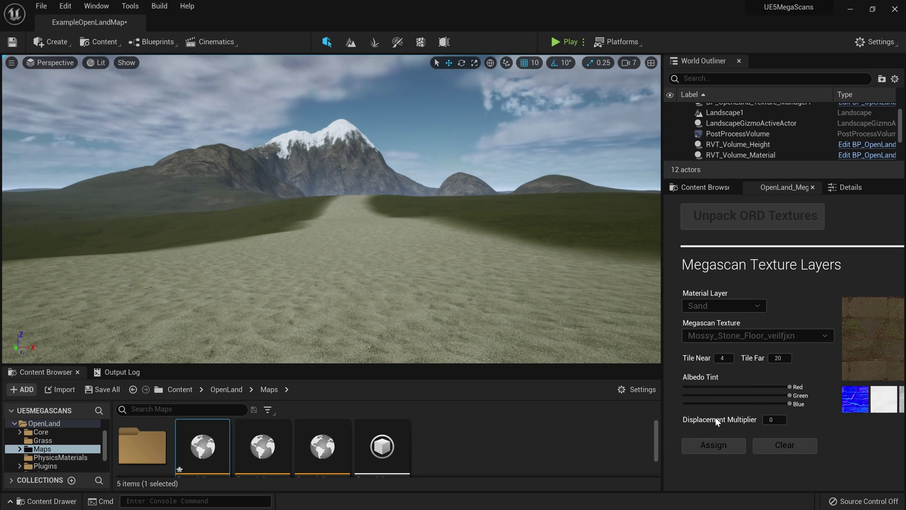
click(732, 449)
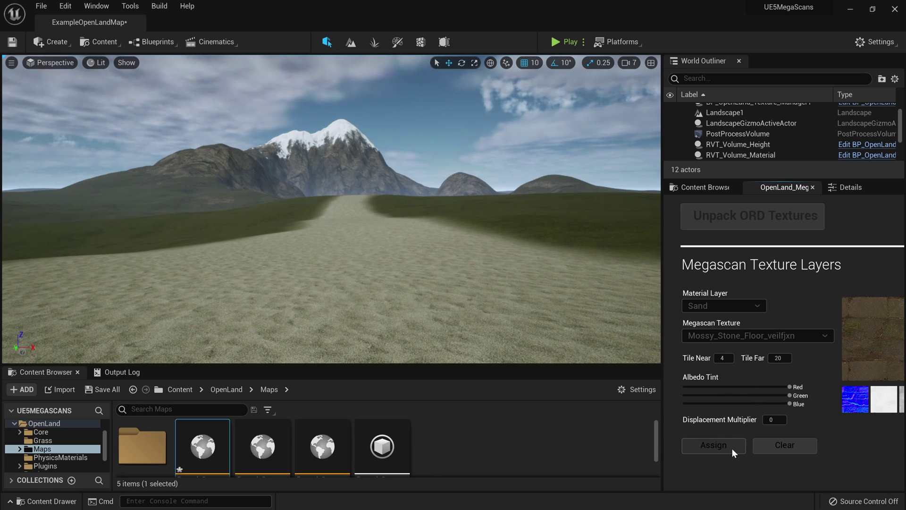
click(565, 41)
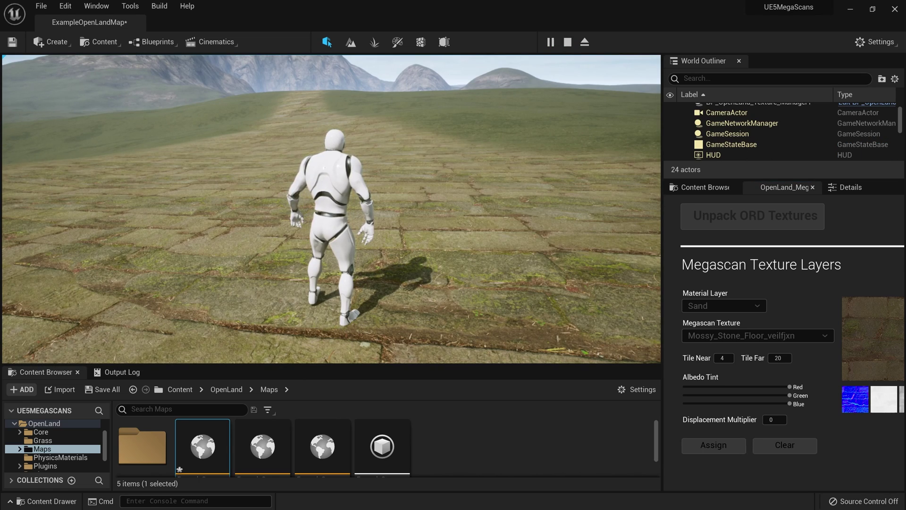
Set the mossy stone tiling to Tile Near 1 and Tile Far 5, checking it in play.
key(Escape)
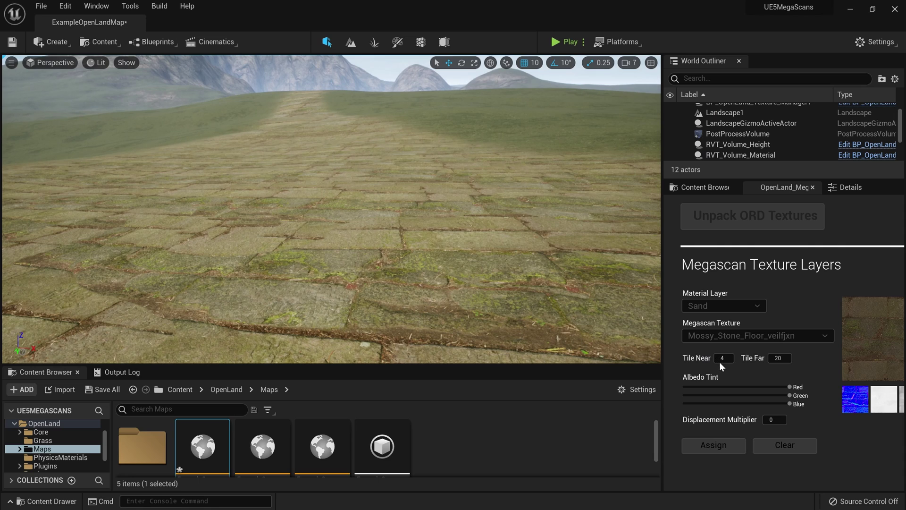
click(721, 360)
text(1)
click(778, 360)
click(780, 361)
text(5)
key(alt+p)
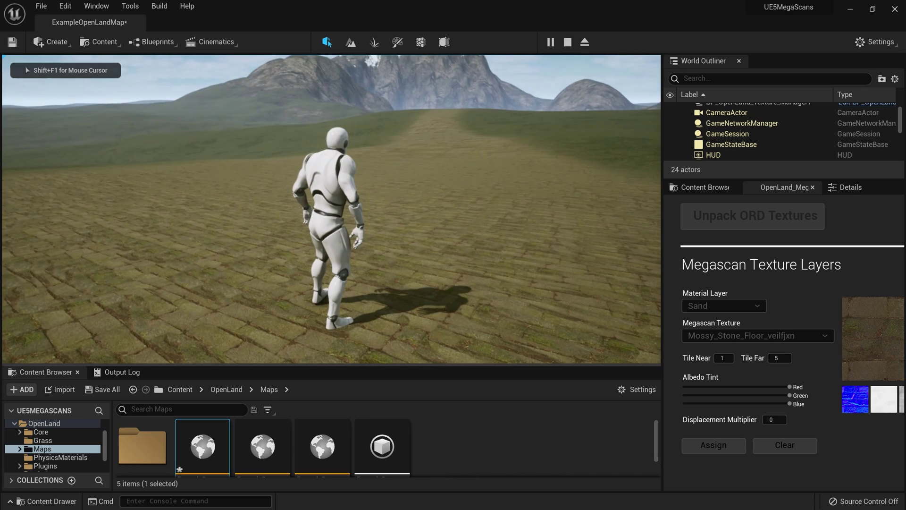
key(Escape)
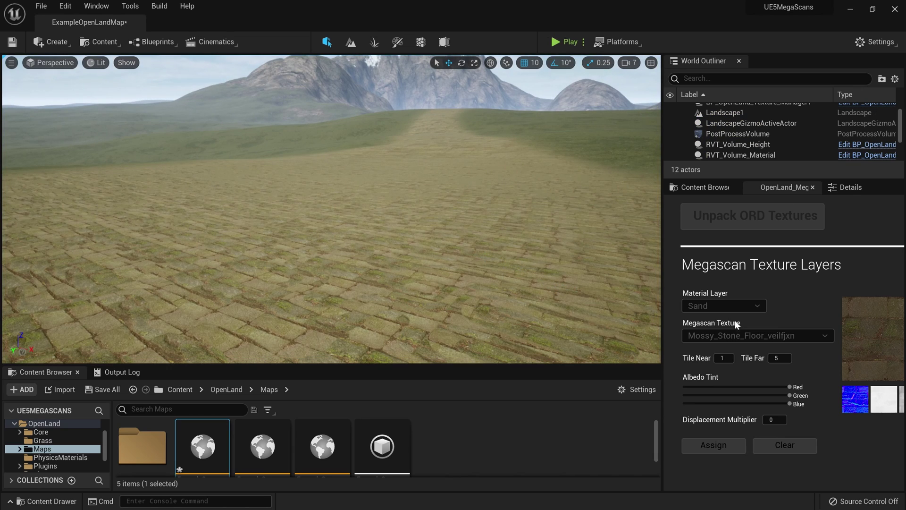
Assign the Swamp_Soil_tjmhfcjl Megascan texture to the Sand layer.
click(735, 337)
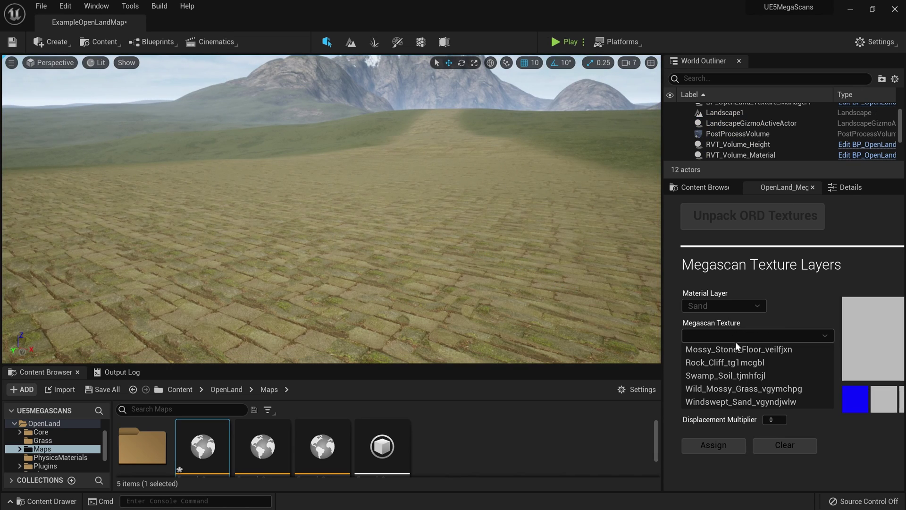
click(731, 378)
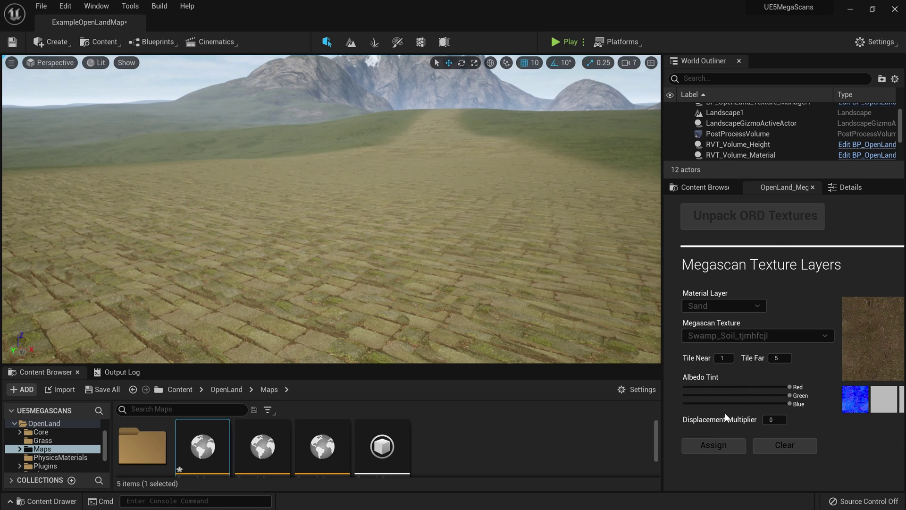
click(722, 446)
Set the soil tiling to Tile Near 5 and Tile Far 10, then view the landscape.
click(724, 358)
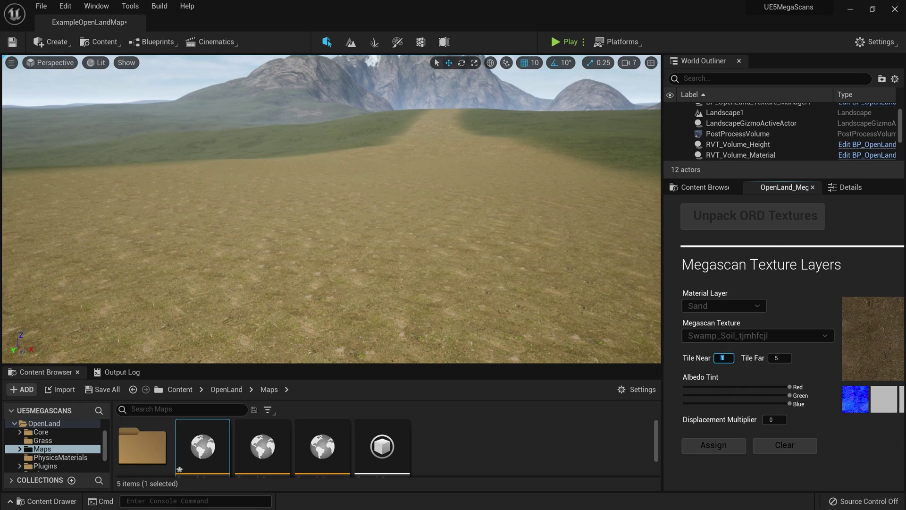
text(5)
click(774, 359)
text(10)
key(Return)
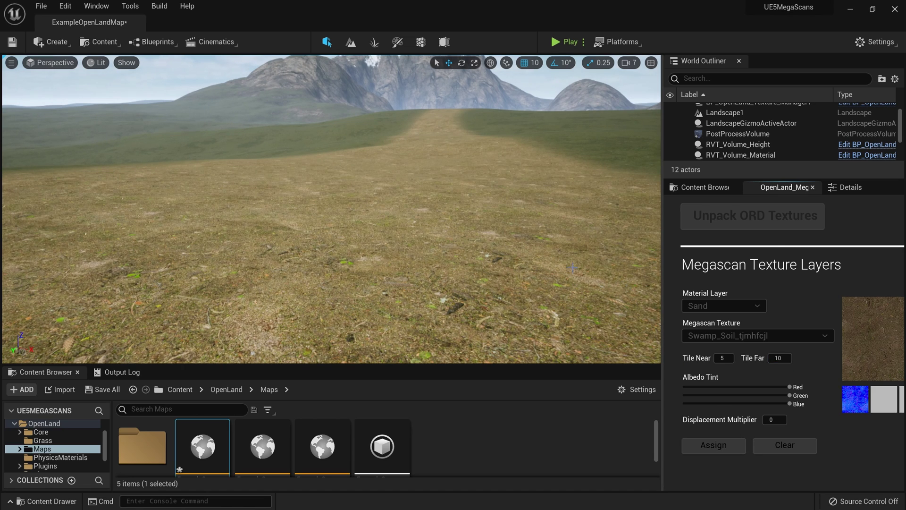
right_drag(572, 267, 537, 252)
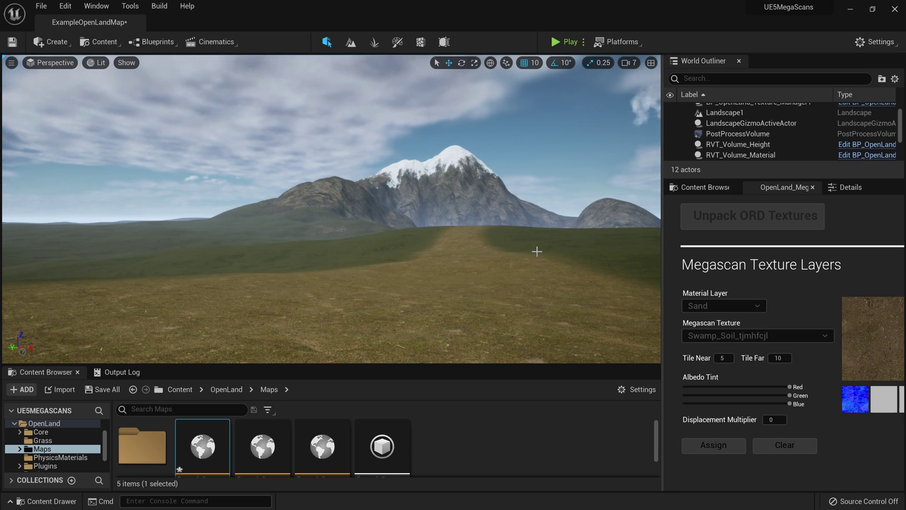
Inspect the mountainside and reassign Rock_Cliff to the Slope layer with Tile Far 60.
right_drag(537, 251, 537, 251)
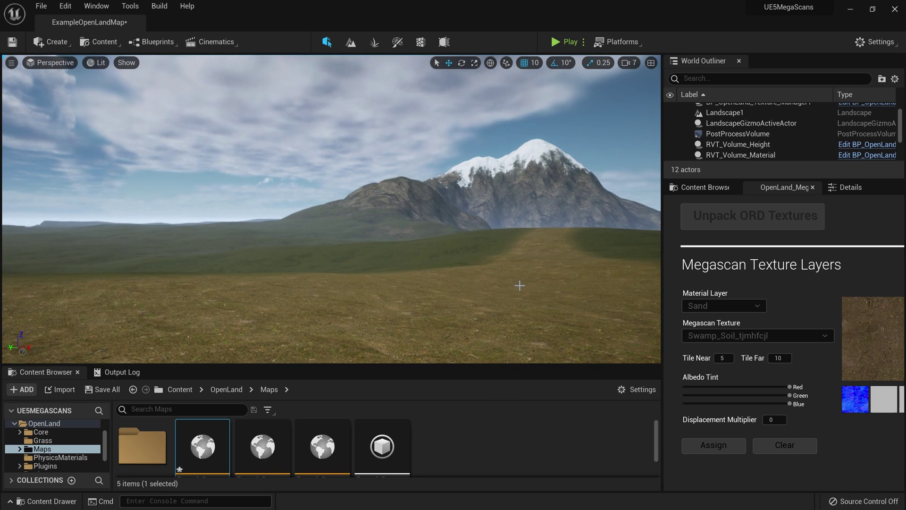
right_drag(520, 285, 520, 285)
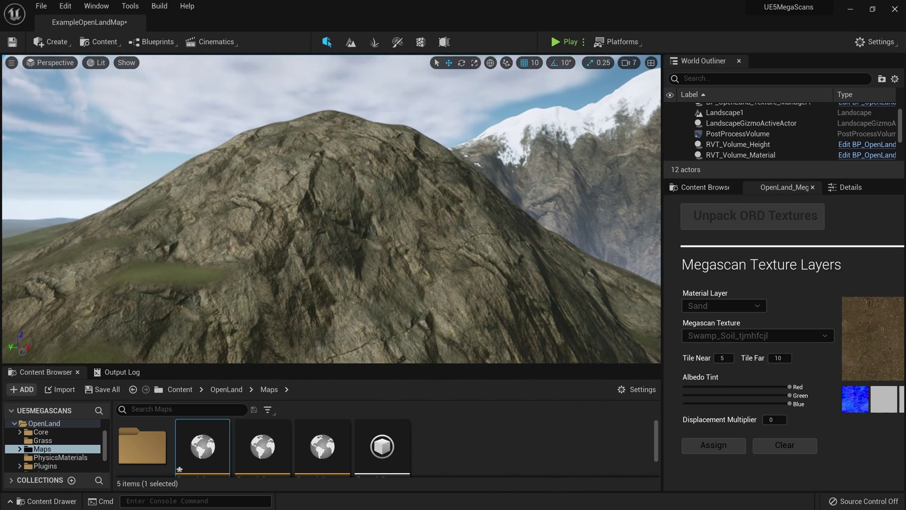
click(732, 305)
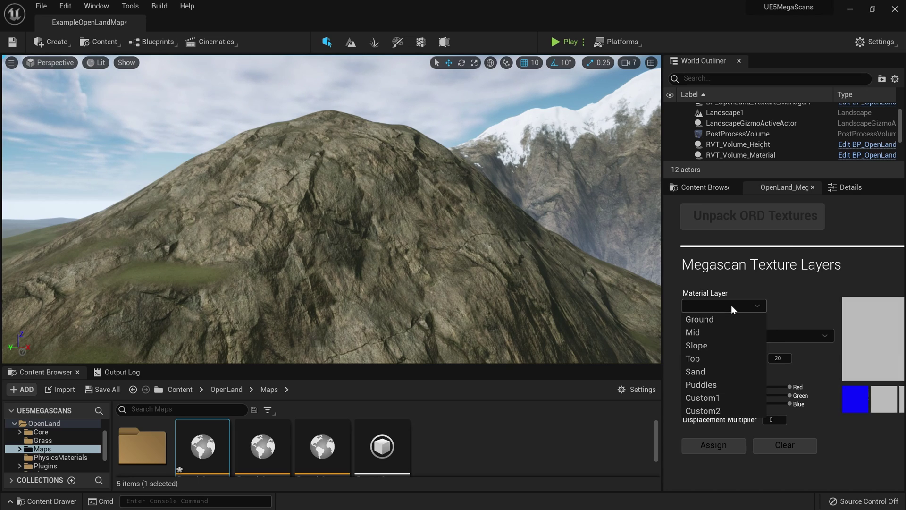
click(702, 346)
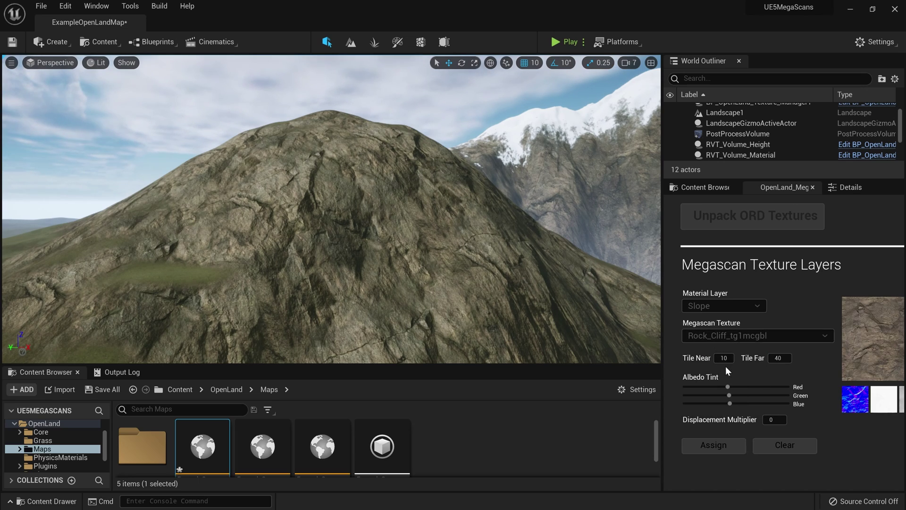
click(784, 359)
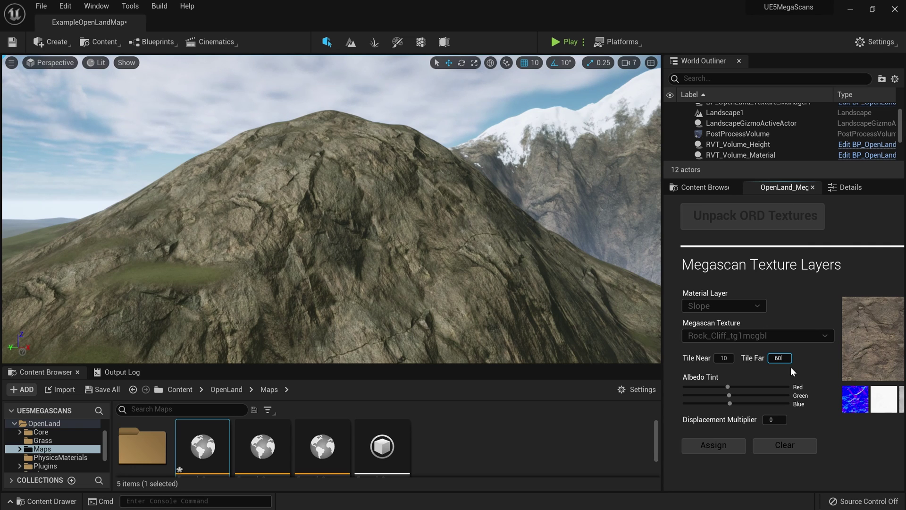
click(730, 443)
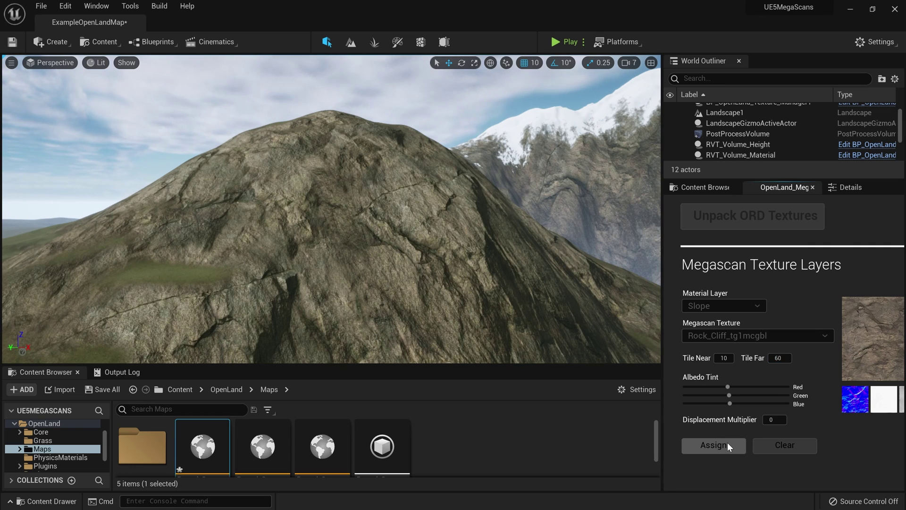
Frame the whole landscape and switch the Material Layer back to Sand.
right_drag(607, 319, 546, 291)
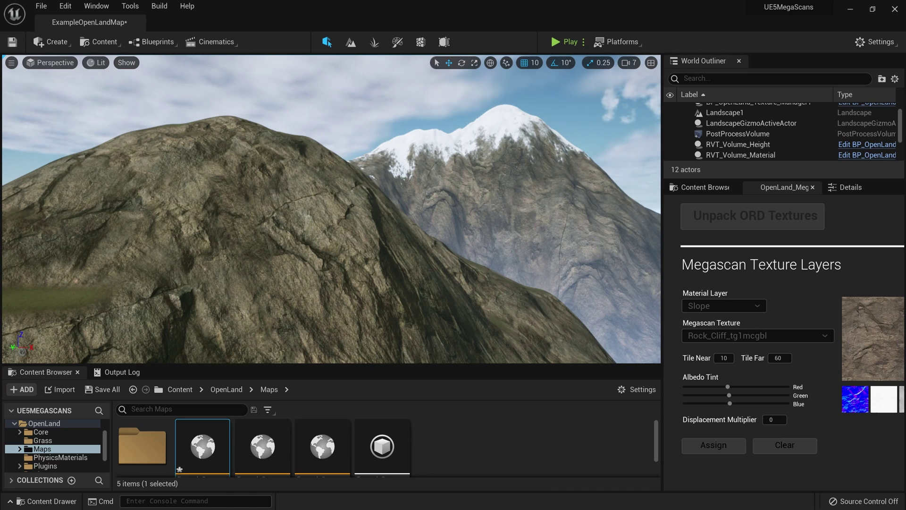
double_click(725, 113)
click(724, 305)
click(704, 368)
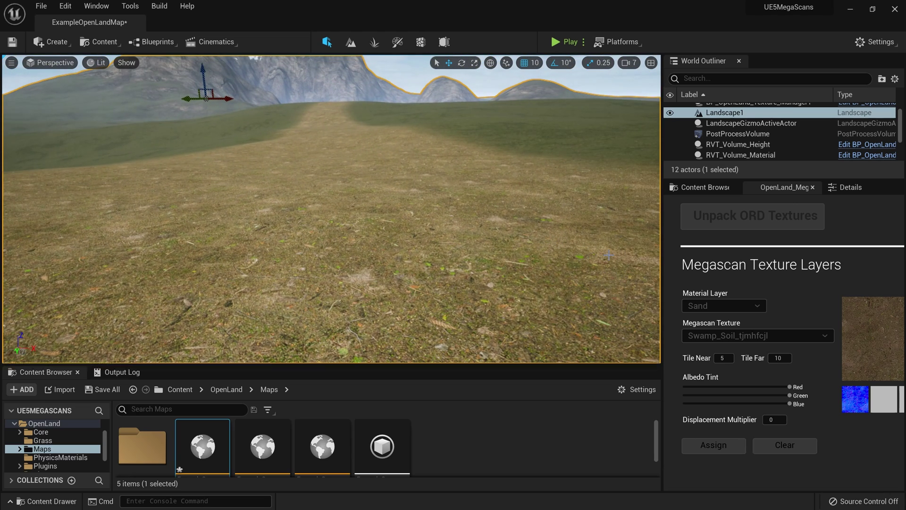
Reassign the Sand layer's Swamp_Soil texture with Tile Near set to 2.
click(724, 358)
text(2)
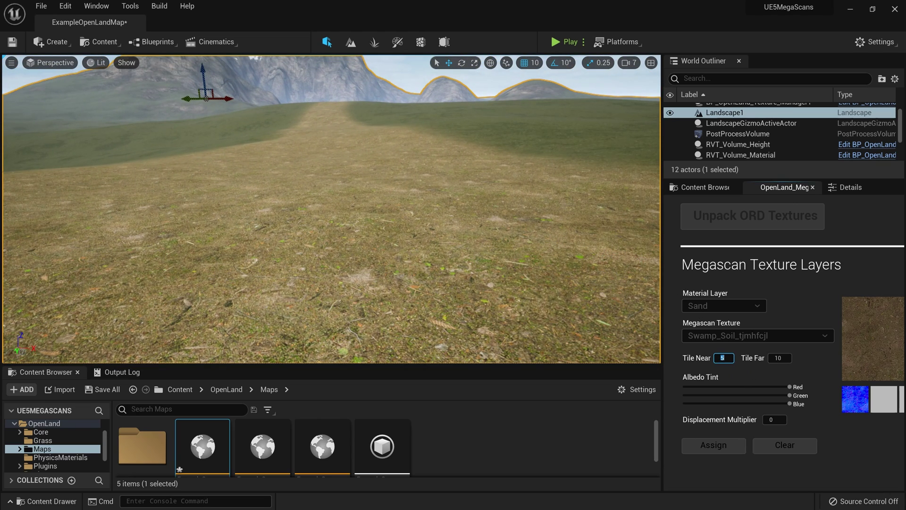
click(723, 446)
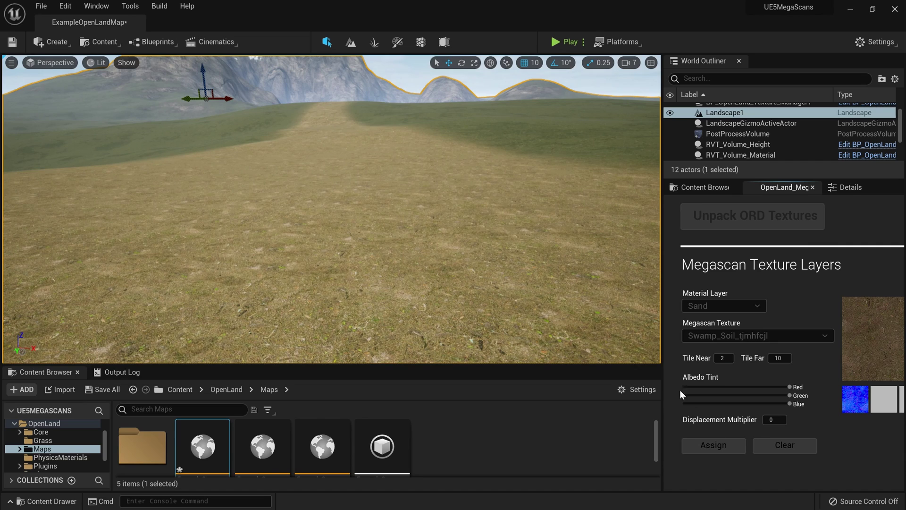
Switch the Material Layer through Slope, Ground, and back to Slope.
click(741, 306)
click(710, 343)
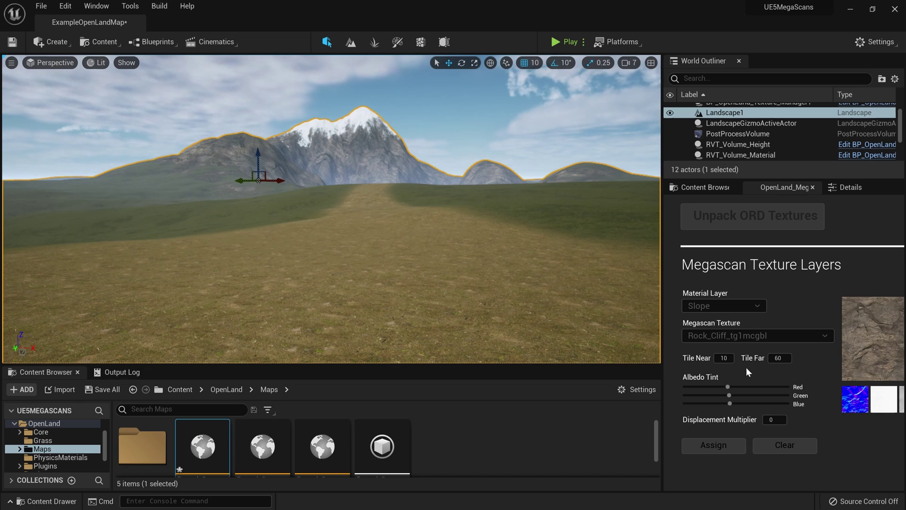
click(727, 306)
click(727, 320)
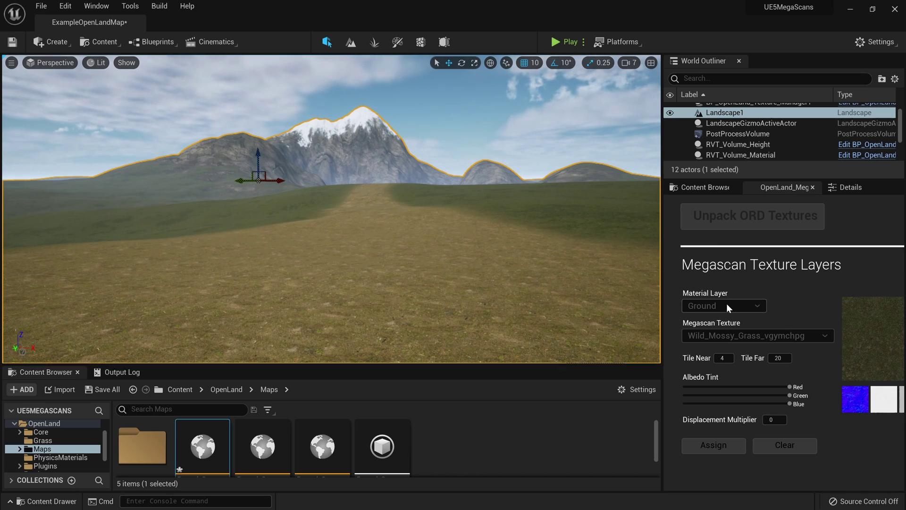
click(726, 306)
click(717, 346)
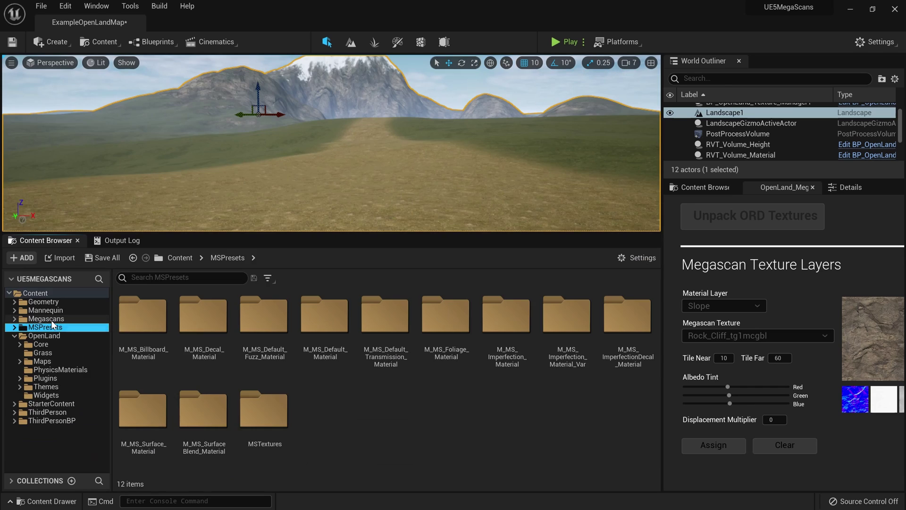
Open Megascans > Surfaces > Rock_Cliff_tg1mcgbl and select its Displacement and Roughness textures.
click(46, 319)
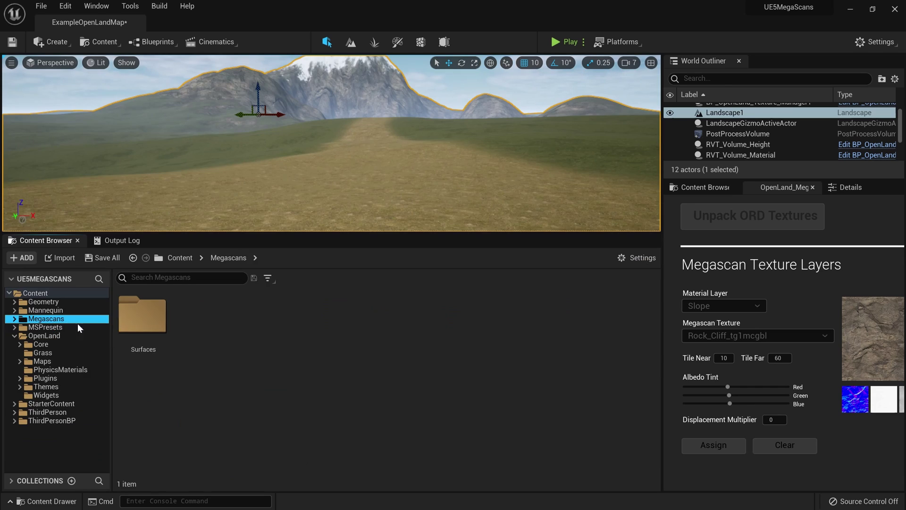
double_click(156, 336)
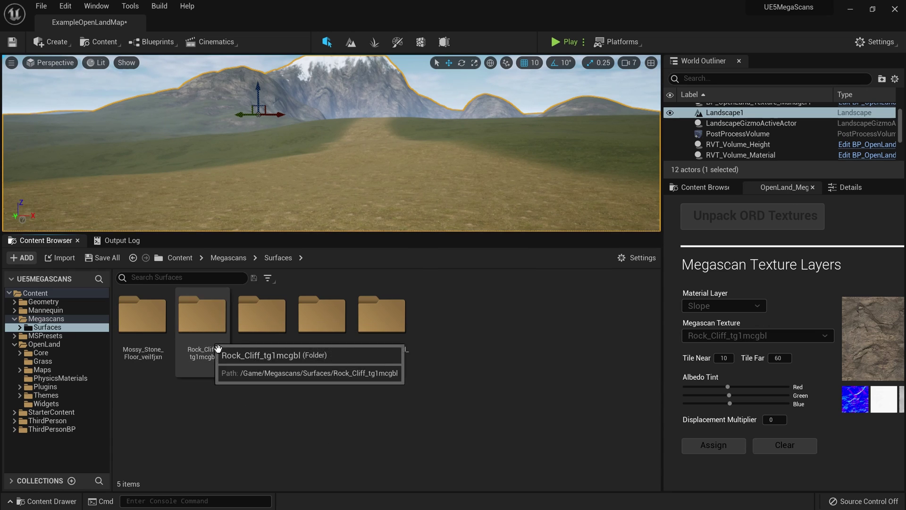
double_click(203, 321)
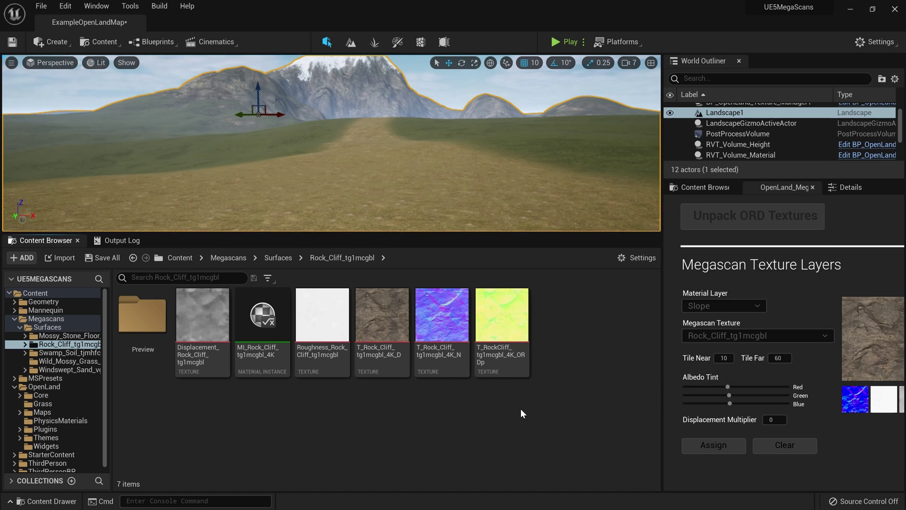
click(220, 387)
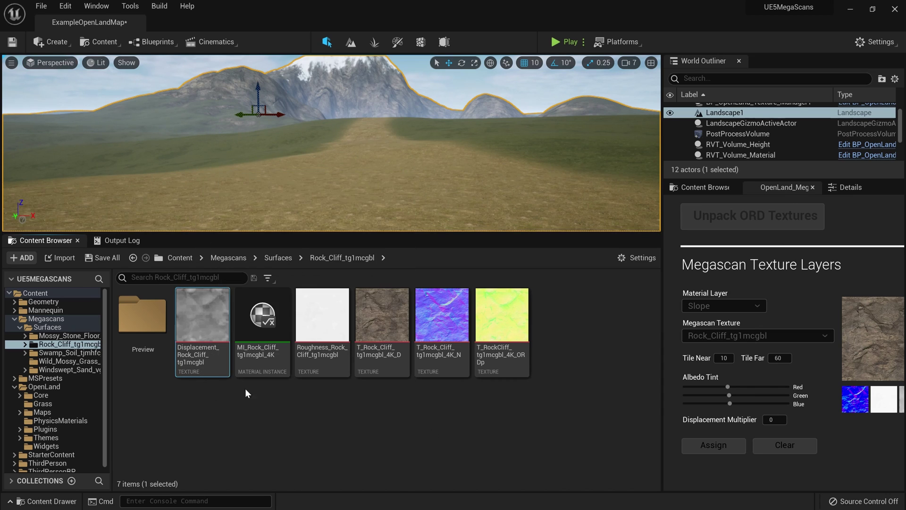
ctrl+click(322, 368)
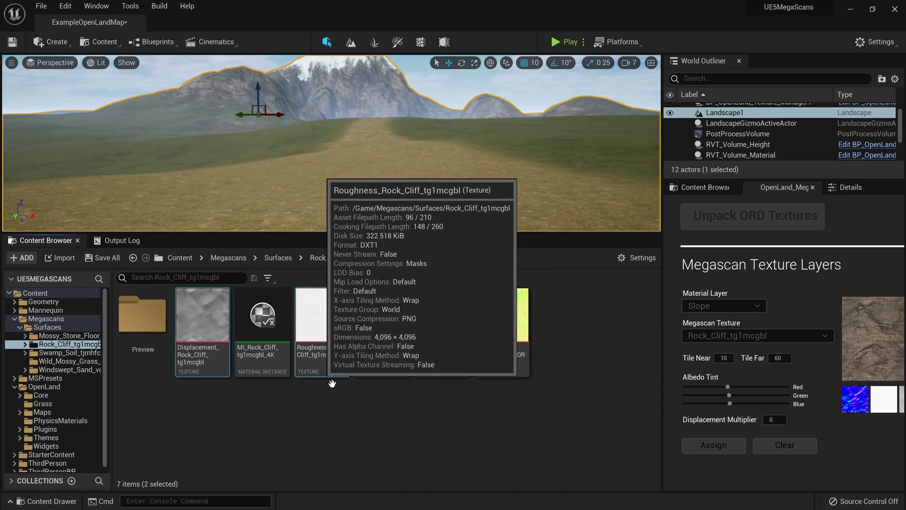
Delete the Displacement and Roughness textures with Replace References, then reassign the Slope layer.
key(Delete)
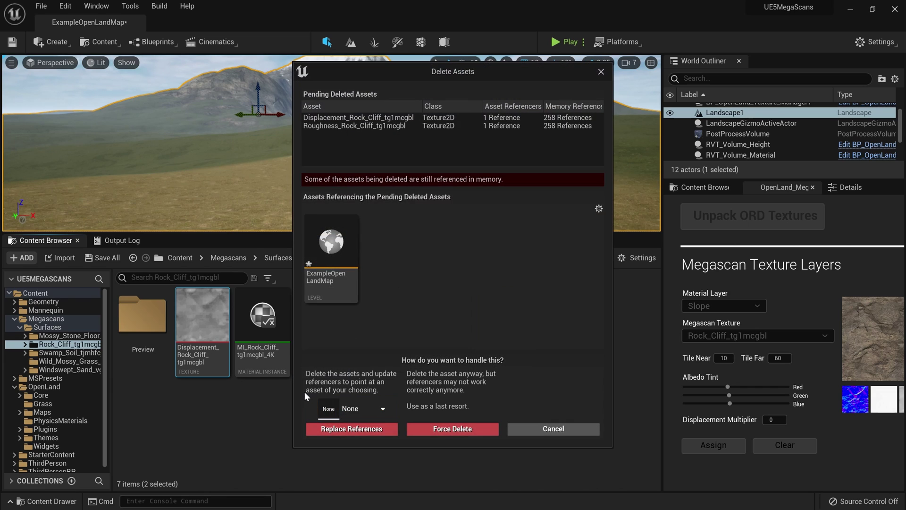
click(350, 425)
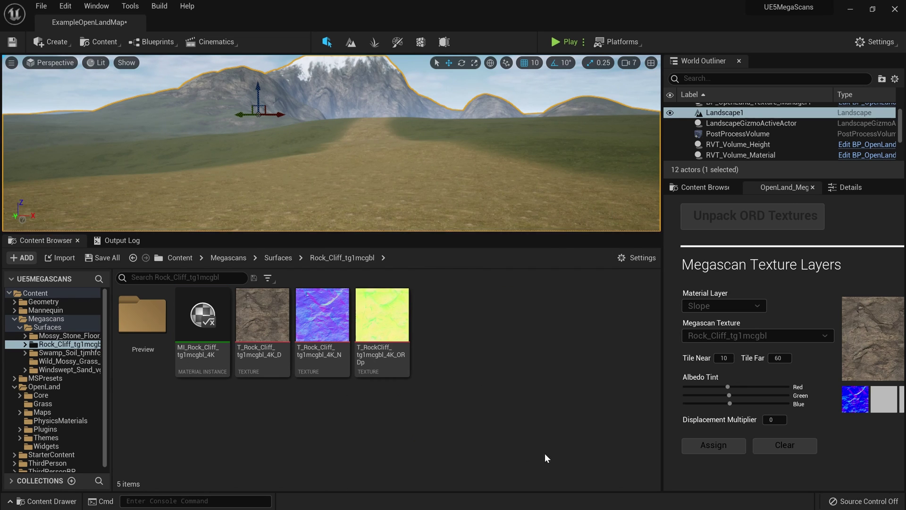
click(710, 450)
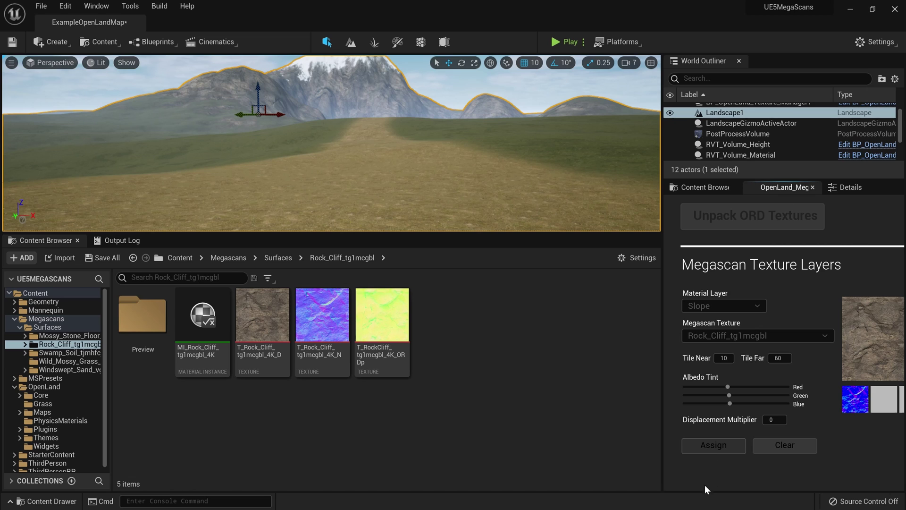